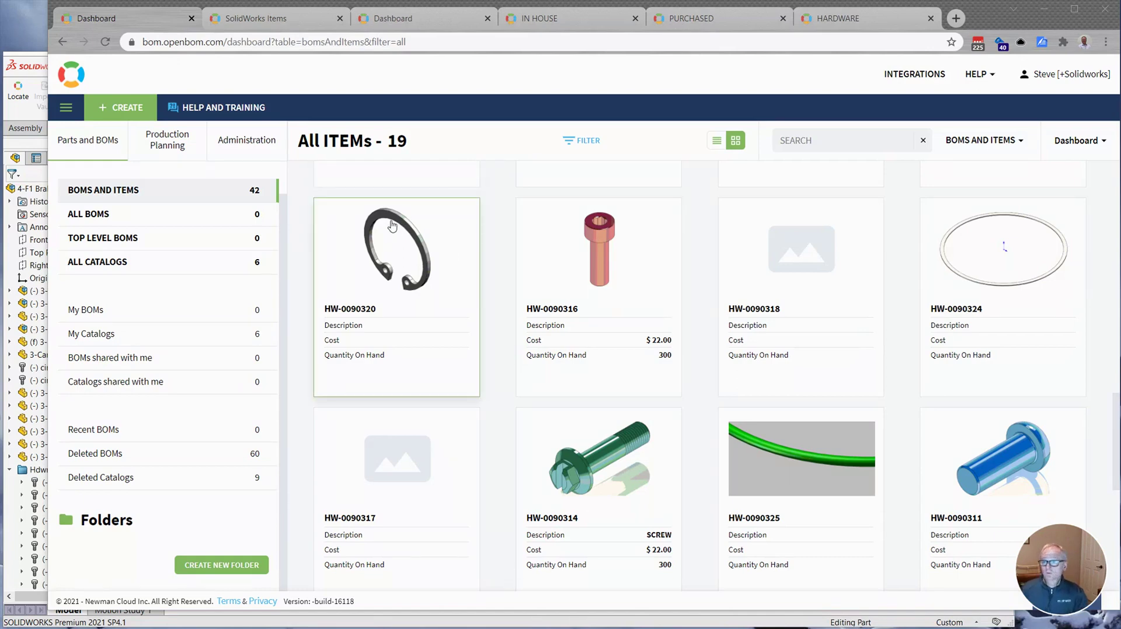
Step: List all six OpenBOM catalogs, then bring the 4-F1 Brake TLA assembly forward in SOLIDWORKS
left_click(280, 18)
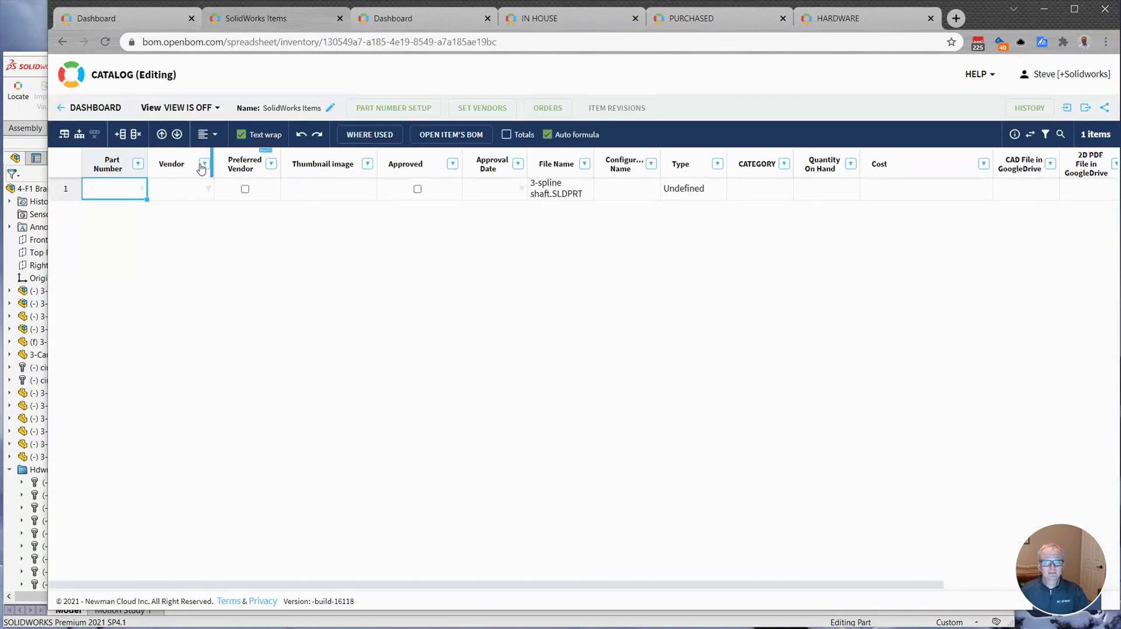
left_click(99, 19)
left_click(117, 263)
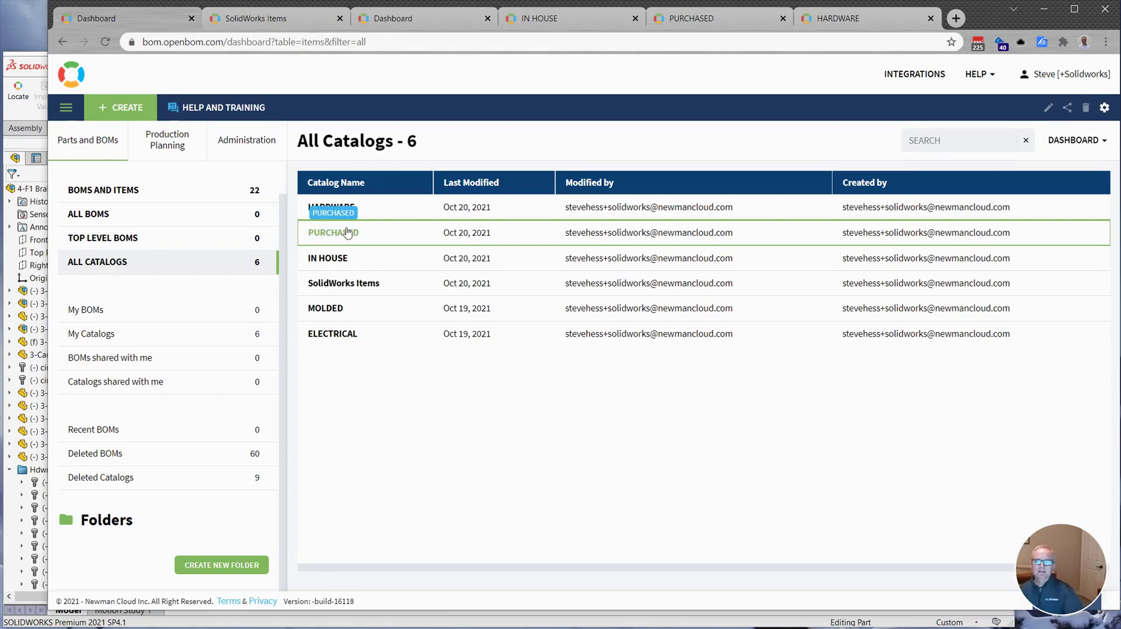
left_click(432, 622)
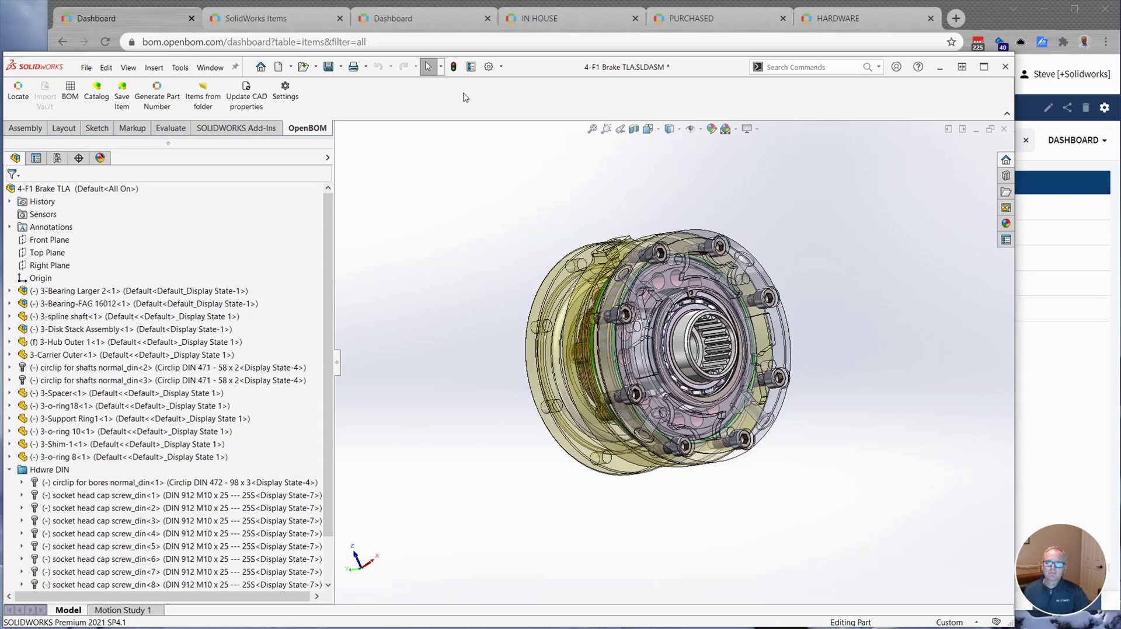
Step: Confirm CATEGORY is In House on the brake assembly and HARDWARE on the socket head cap screw
left_click(471, 68)
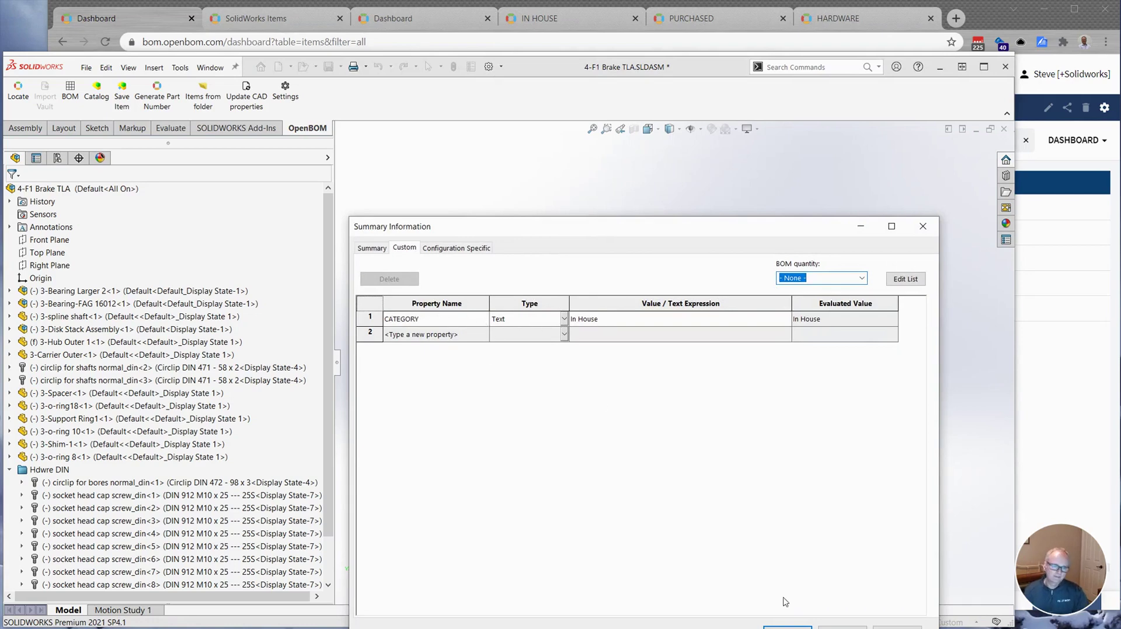
left_click(787, 627)
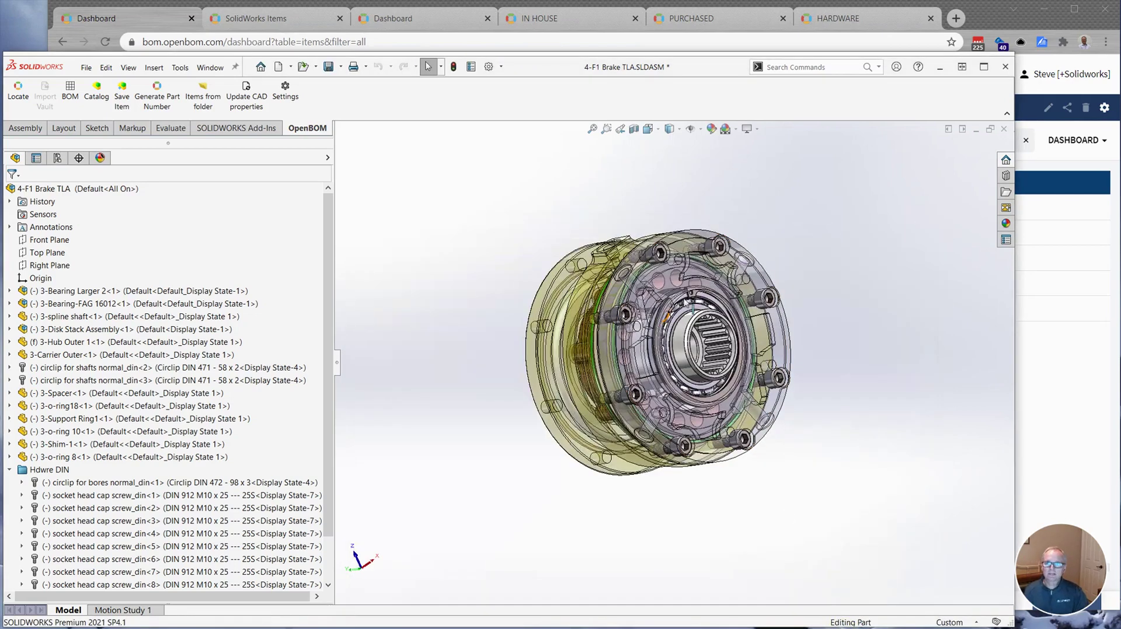
left_click(210, 67)
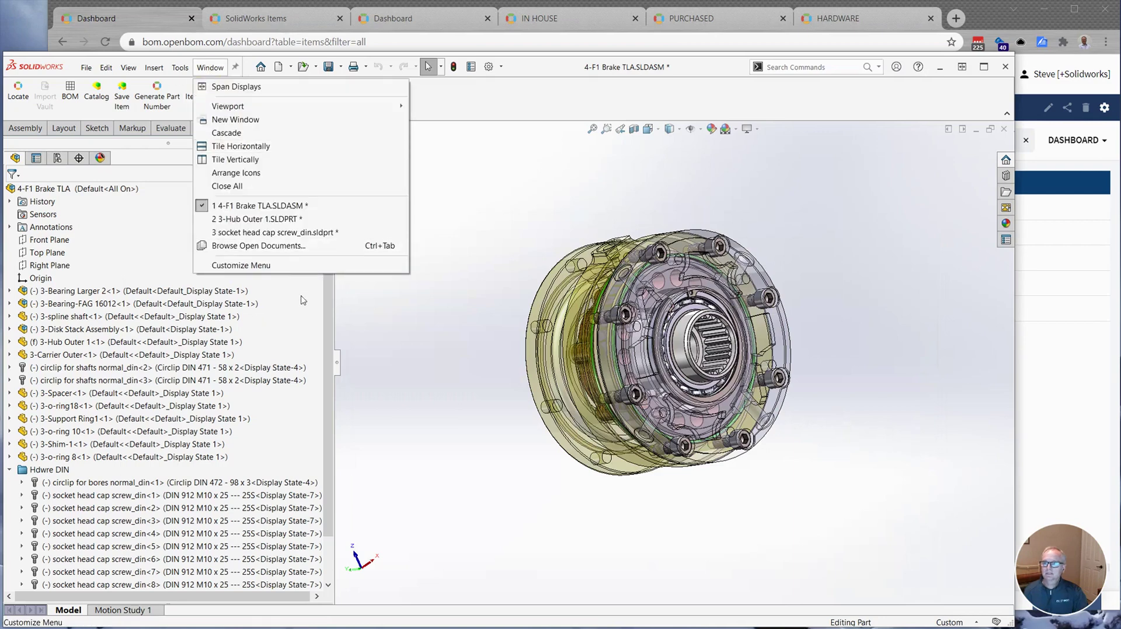
left_click(272, 232)
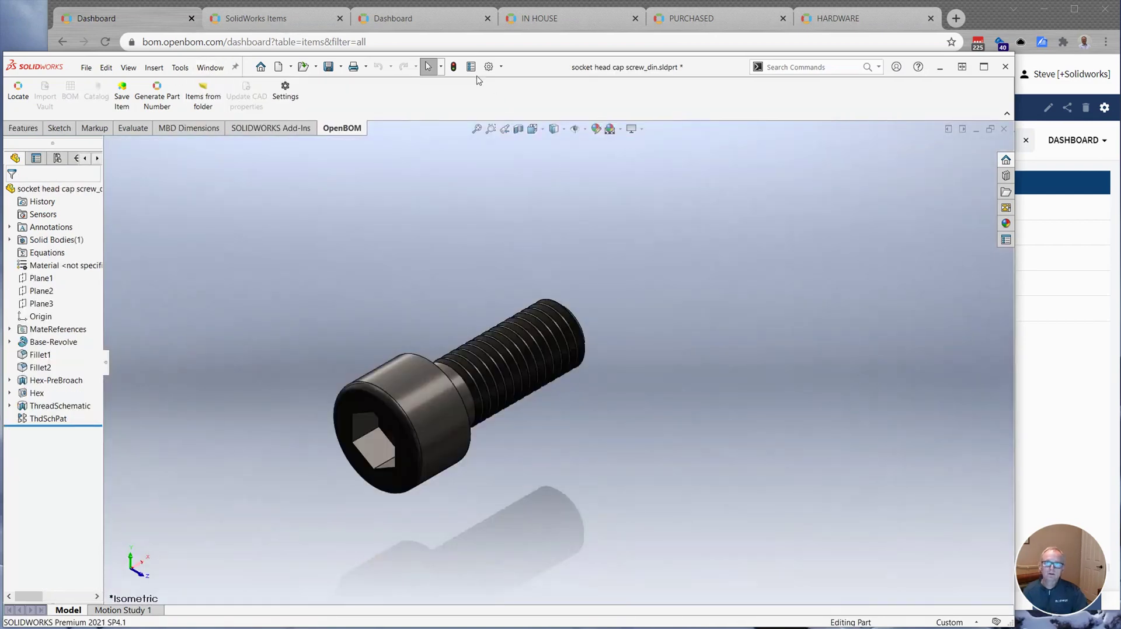
left_click(471, 67)
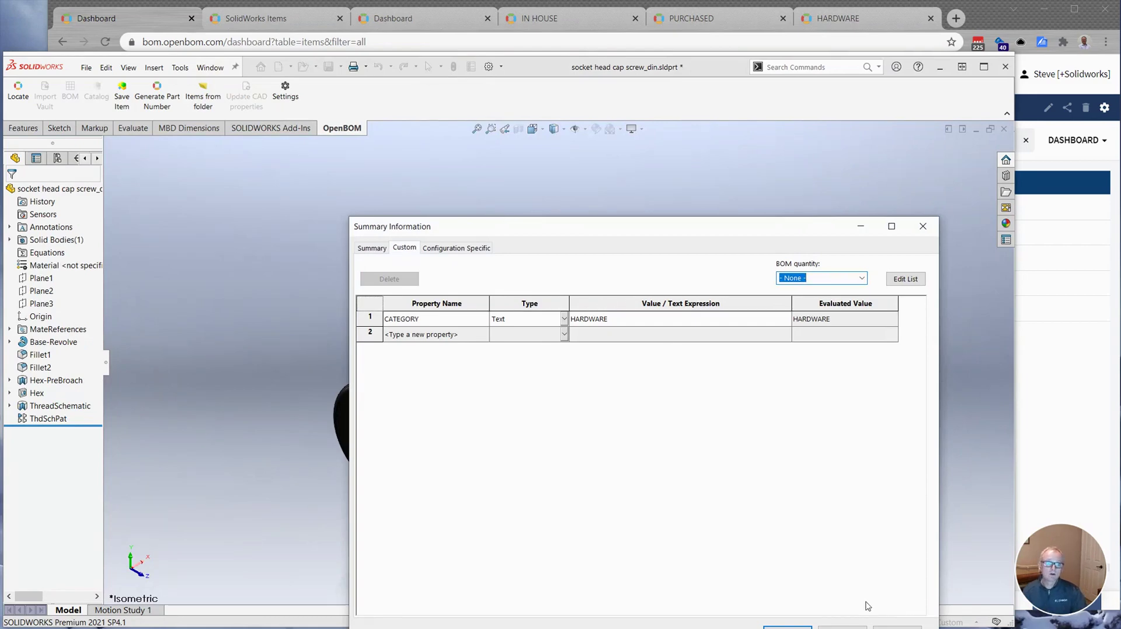
left_click(842, 626)
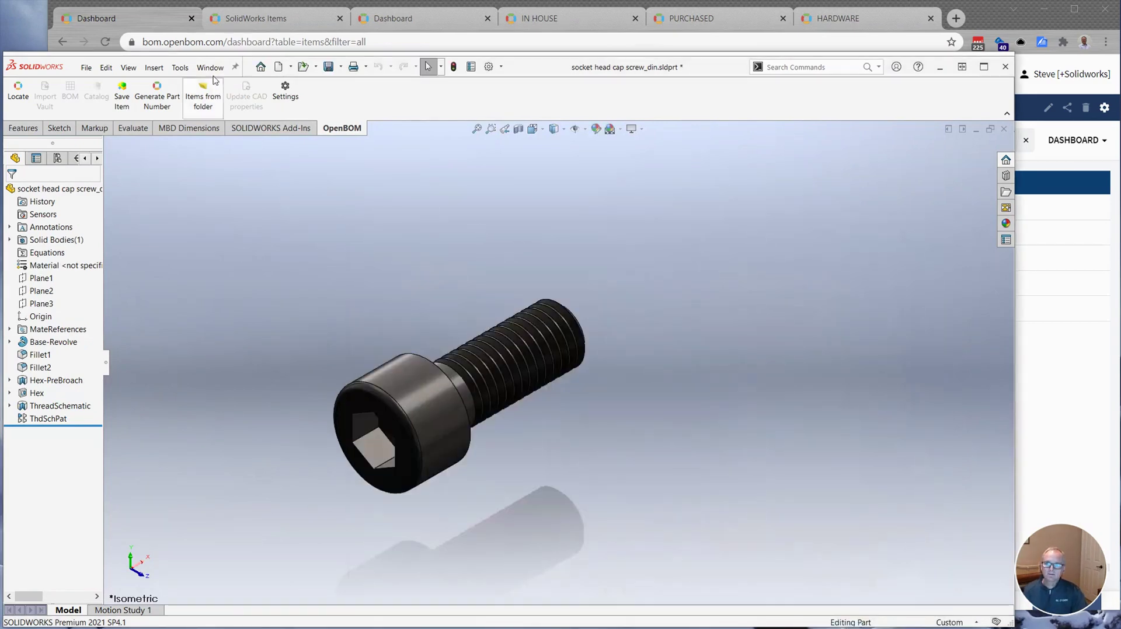
left_click(210, 67)
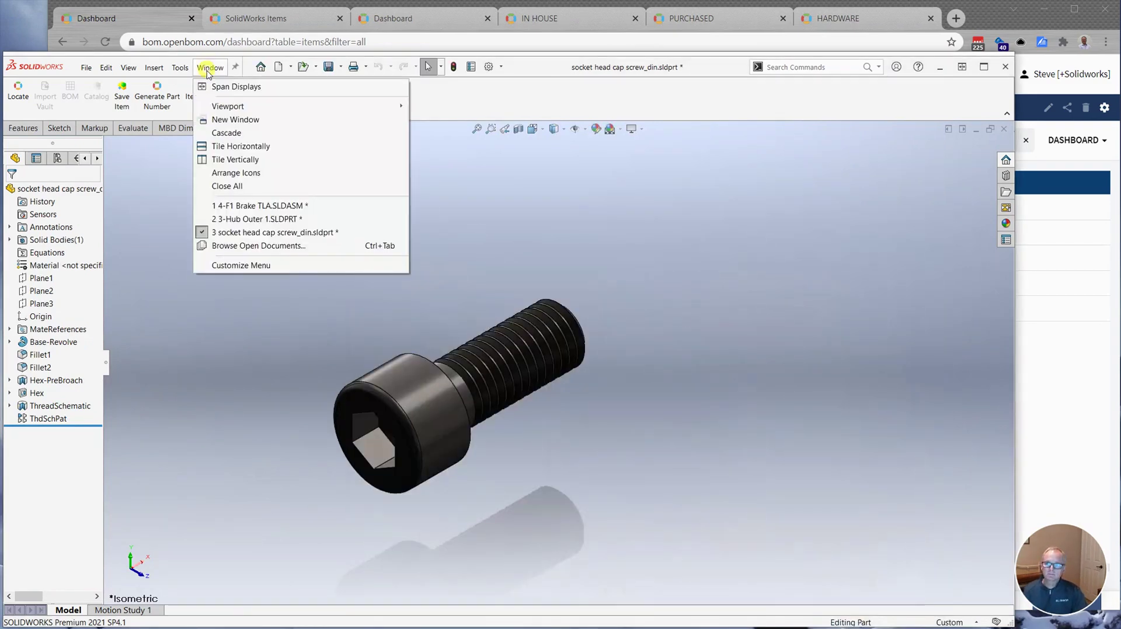
left_click(277, 206)
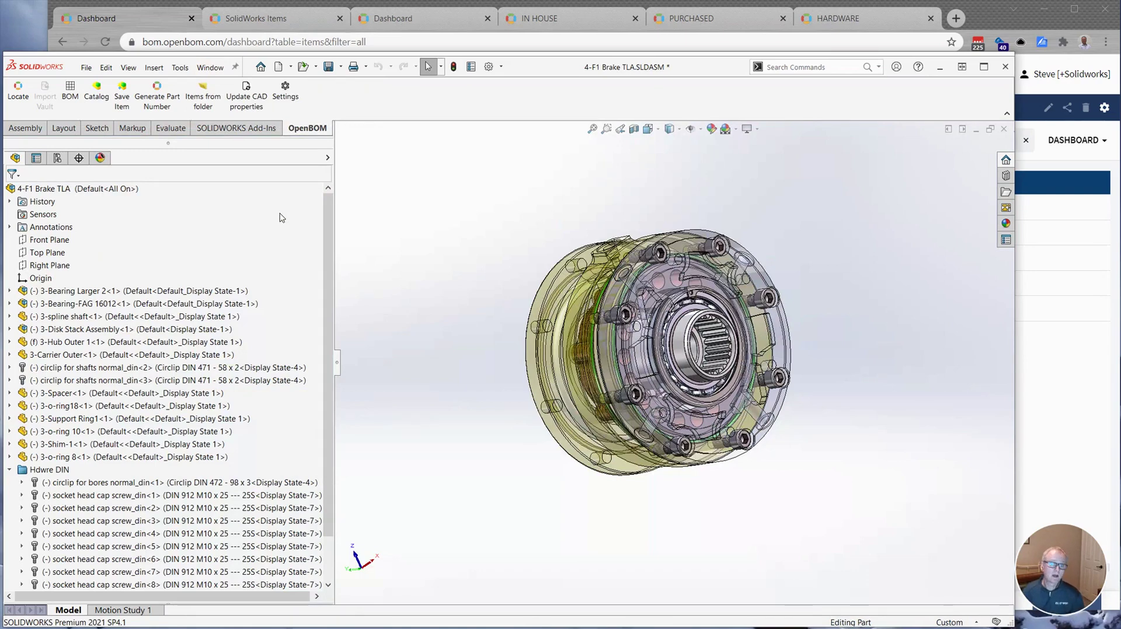
Step: Save OpenBOM category assignments for HARDWARE, MOLDED, PURCHASED, In House and MACHINED, mapping In House and MACHINED to IN HOUSE
left_click(164, 113)
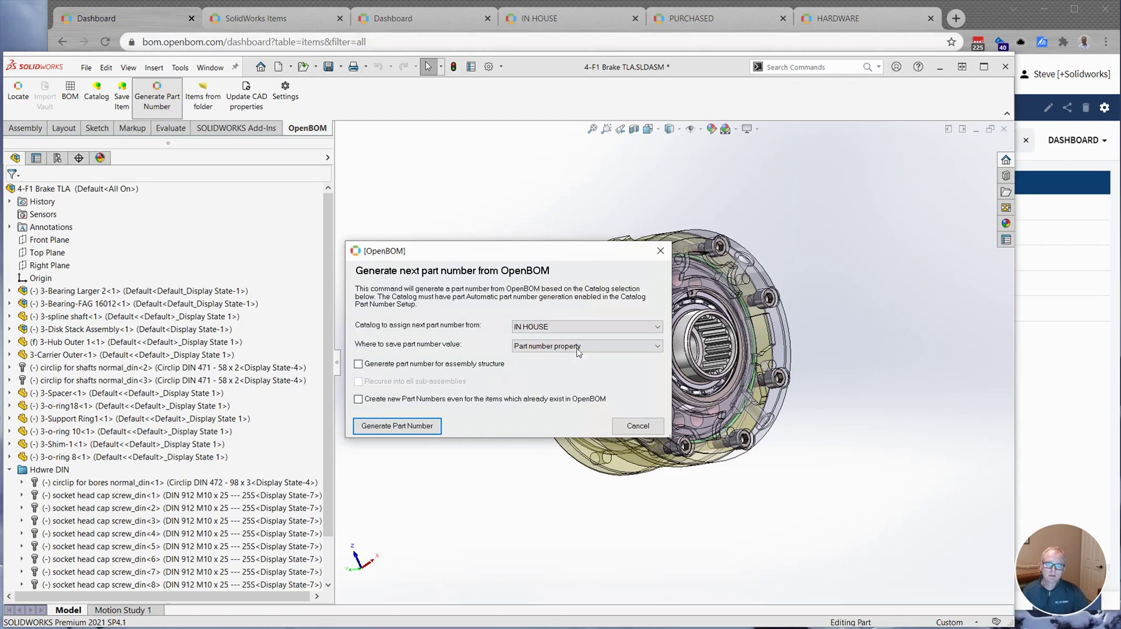
left_click(646, 424)
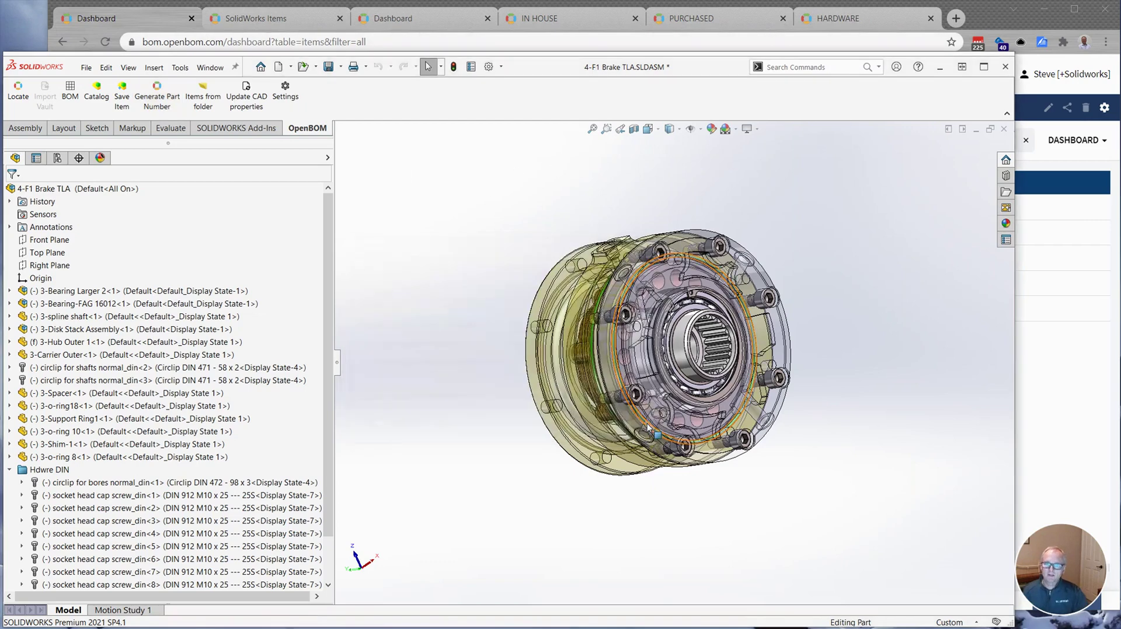
left_click(289, 93)
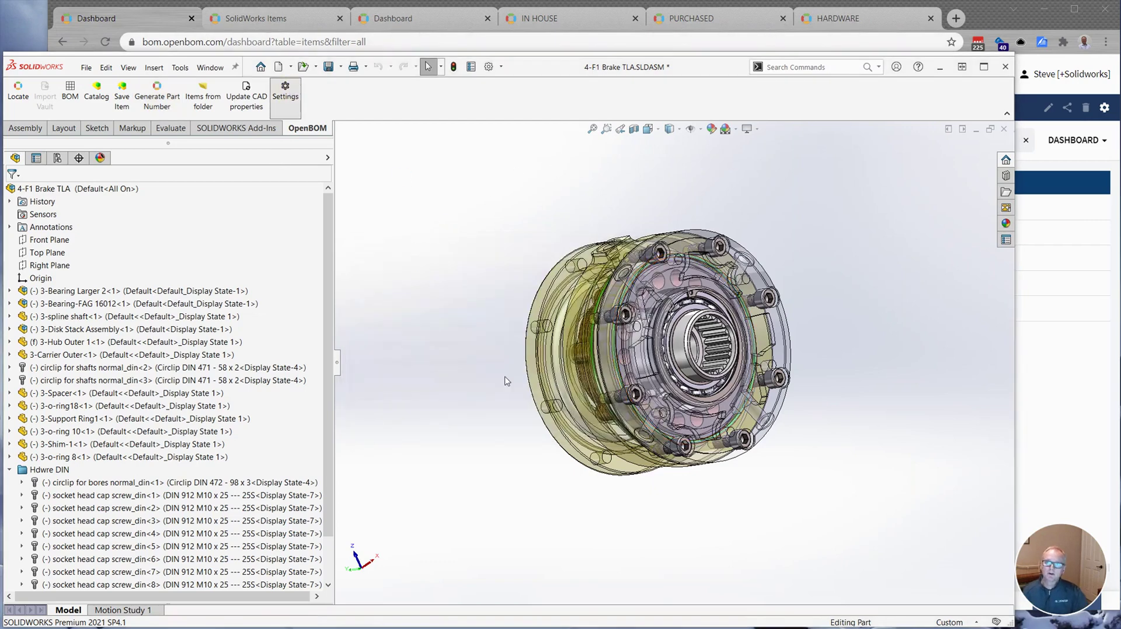
left_click(449, 396)
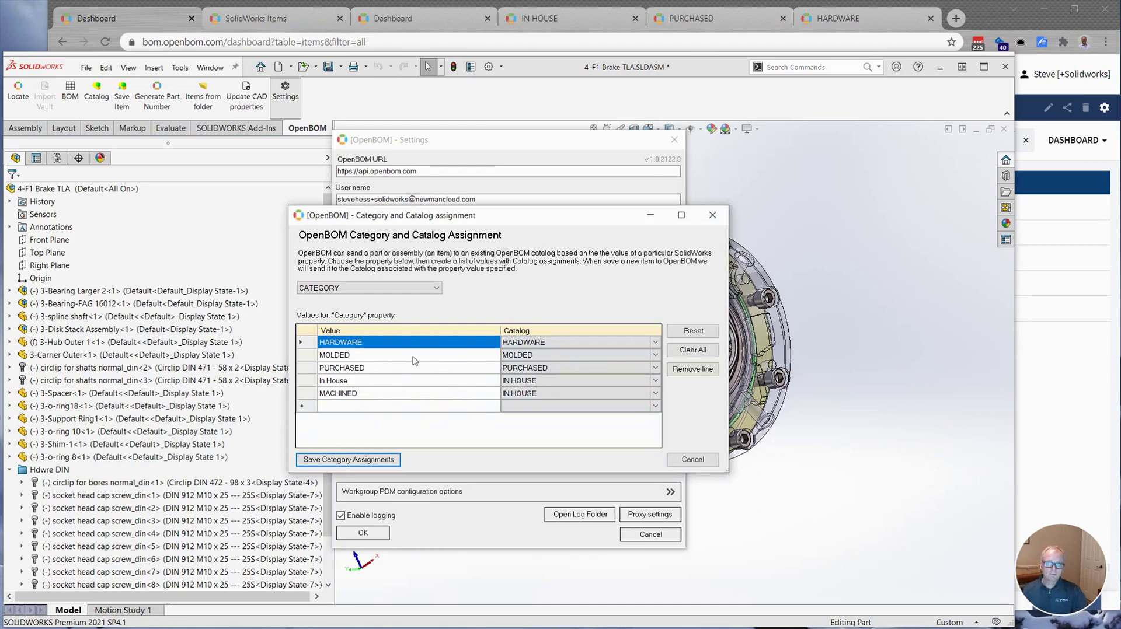
left_click(368, 461)
left_click(368, 533)
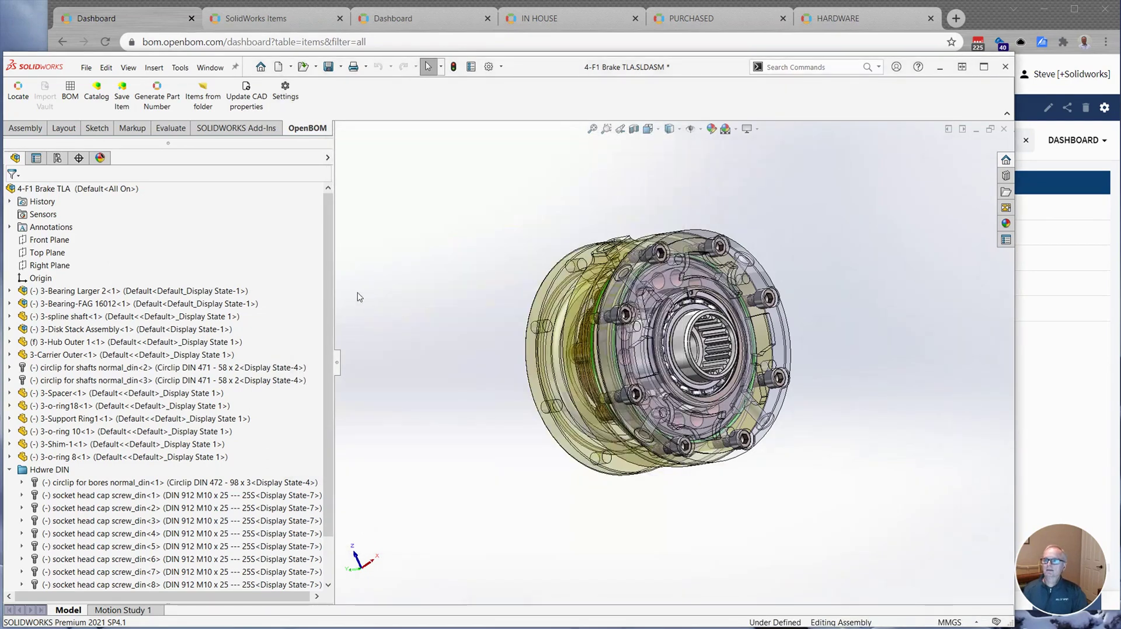
Step: Generate IN HOUSE part numbers for the full assembly structure and verify the assembly's CNC-0010001 property
left_click(161, 108)
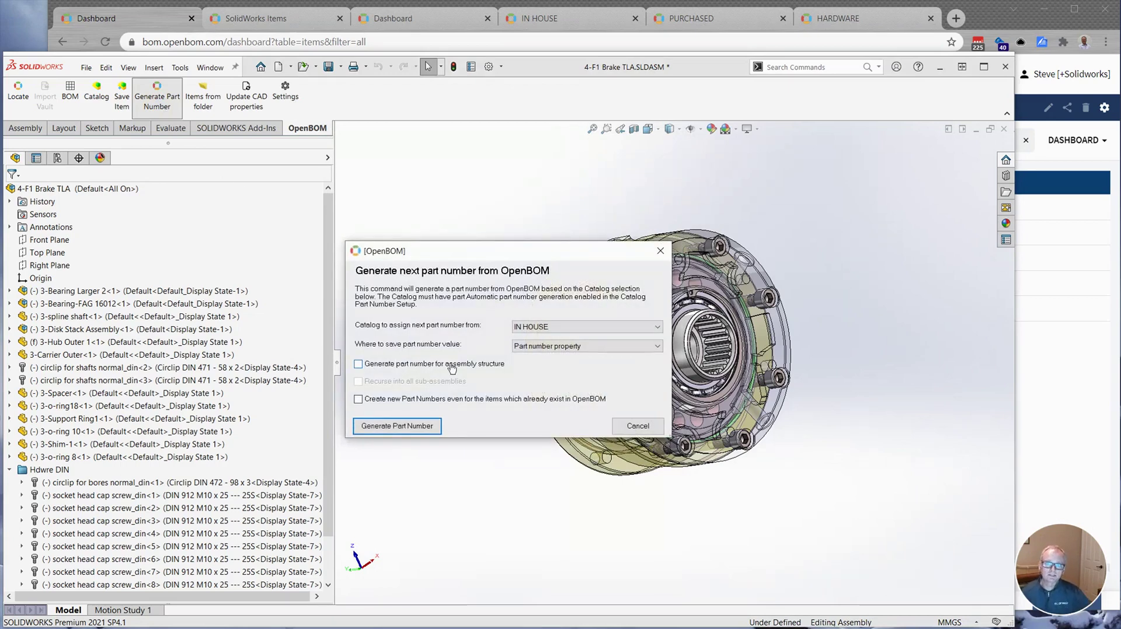
left_click(359, 365)
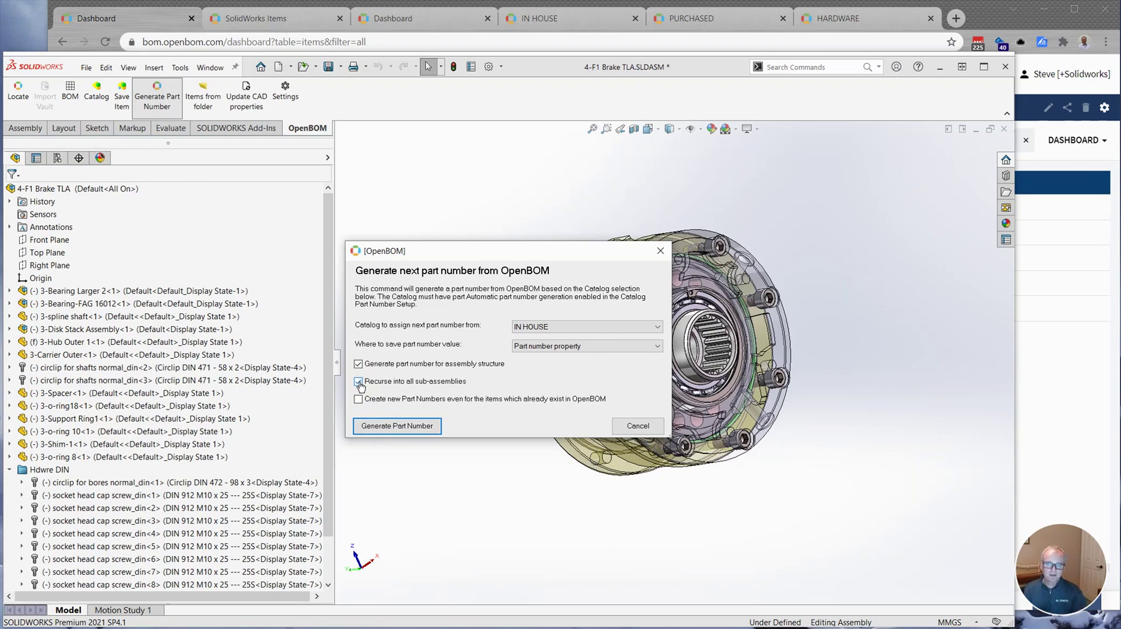
left_click(401, 431)
left_click(399, 428)
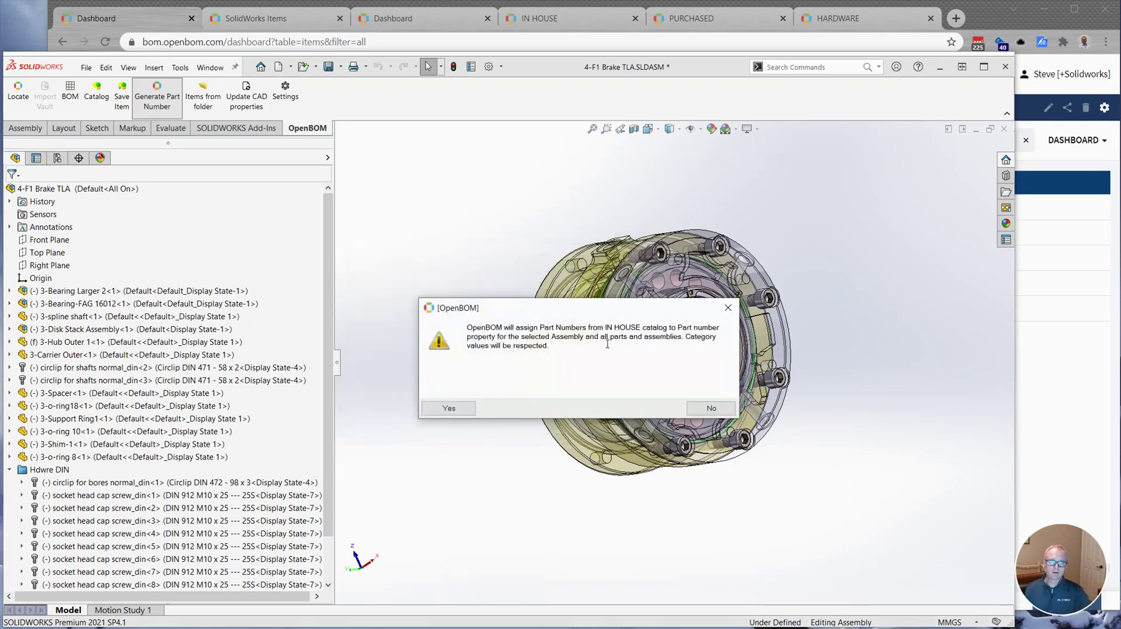
left_click(449, 408)
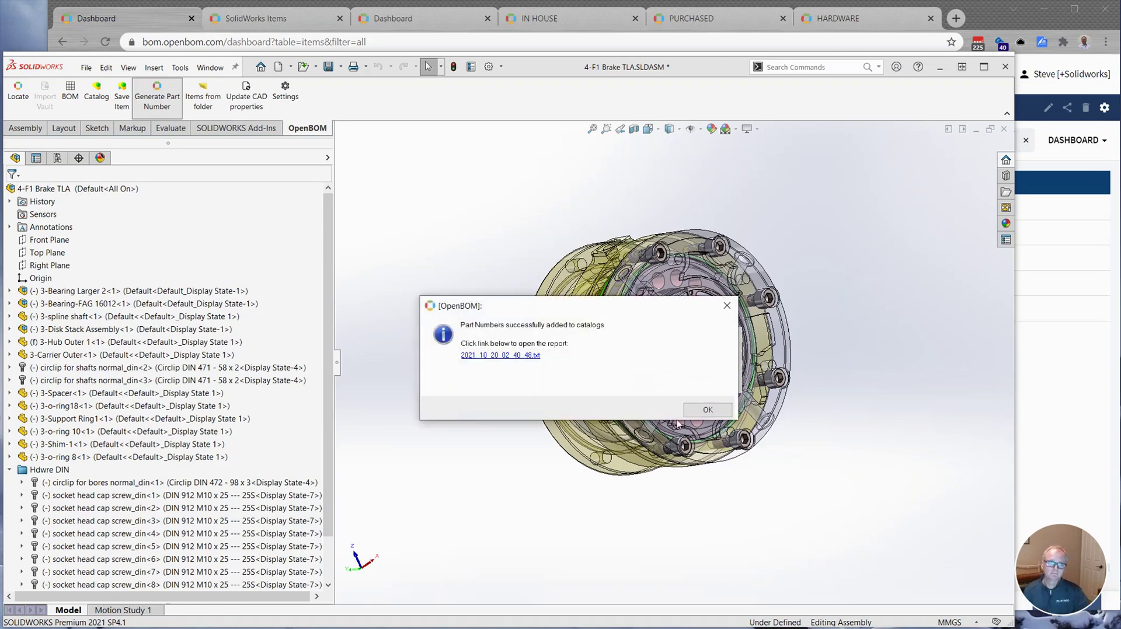
left_click(716, 412)
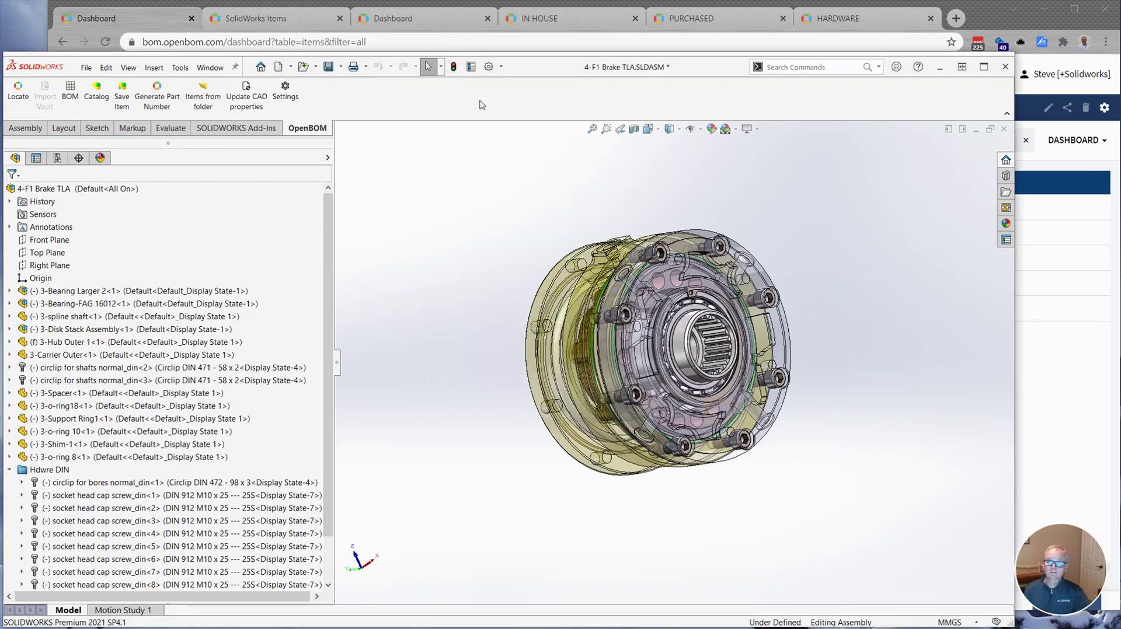
left_click(471, 67)
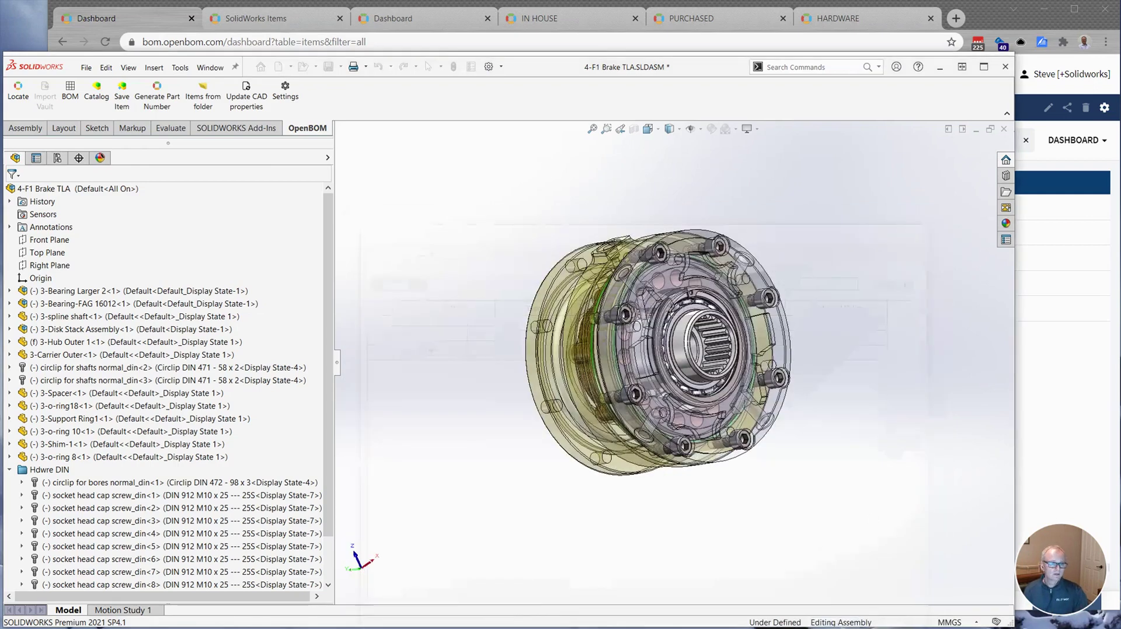
left_click(843, 626)
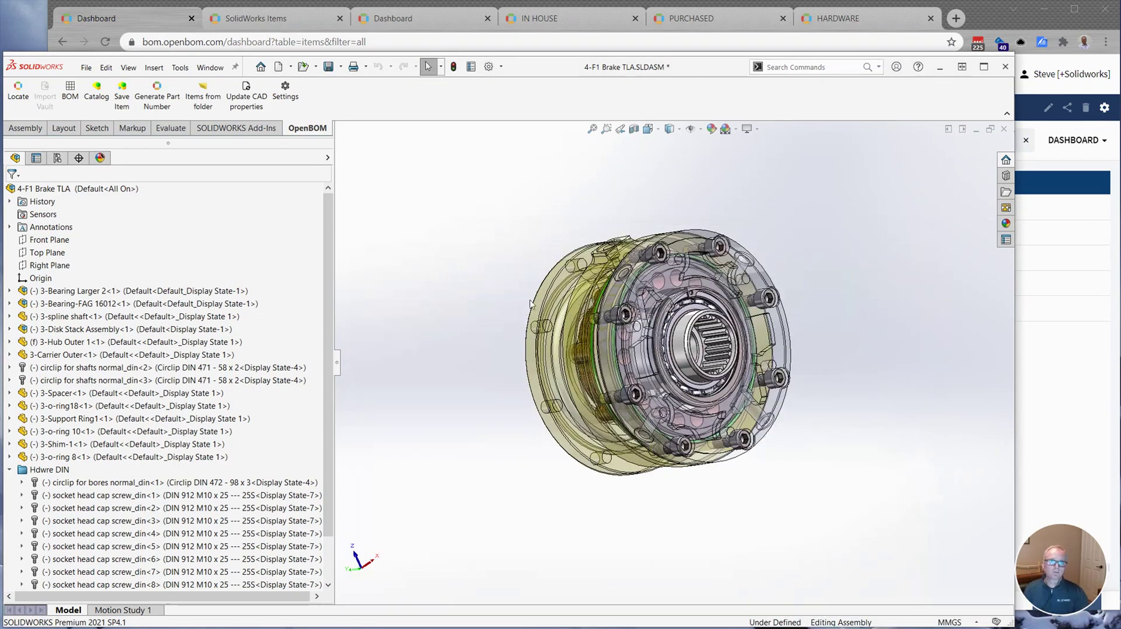
left_click(213, 73)
left_click(259, 232)
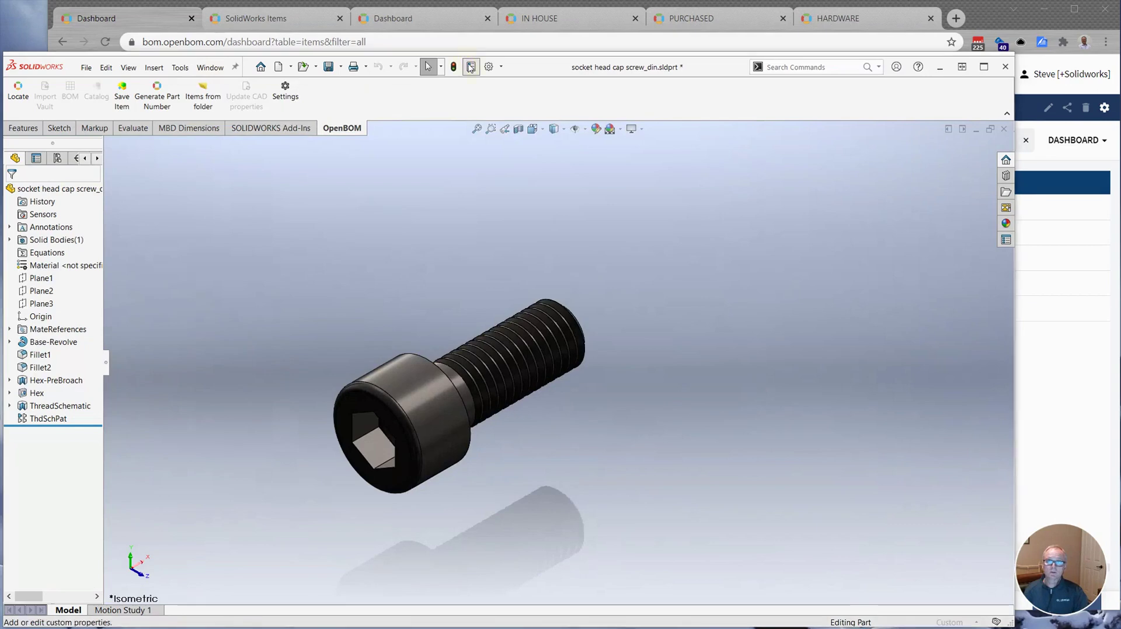
left_click(470, 68)
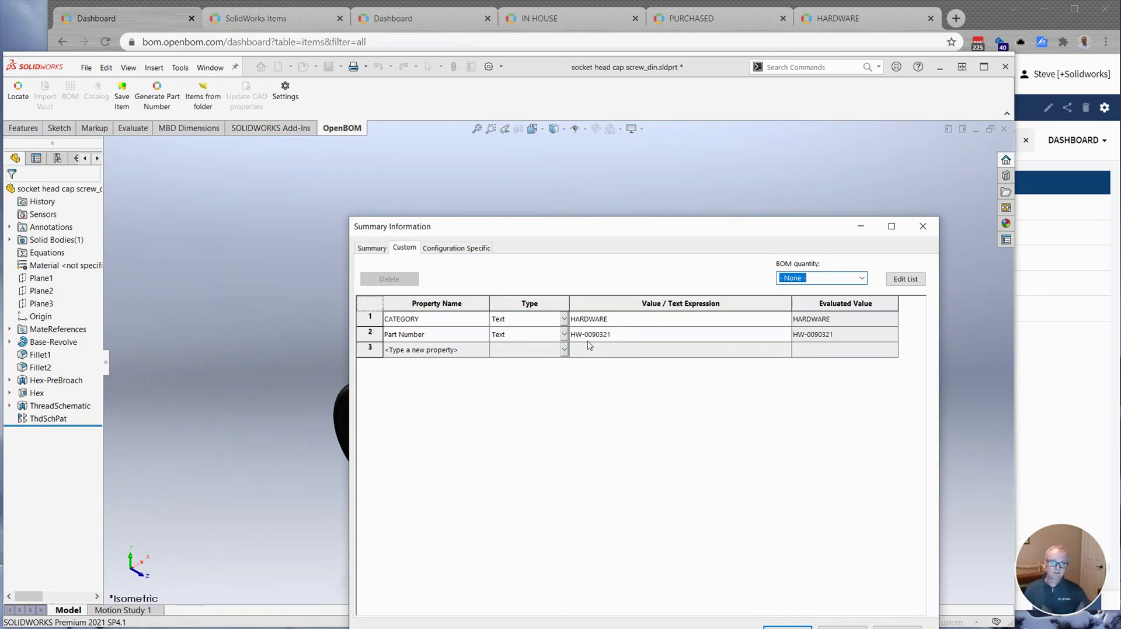
left_click(787, 627)
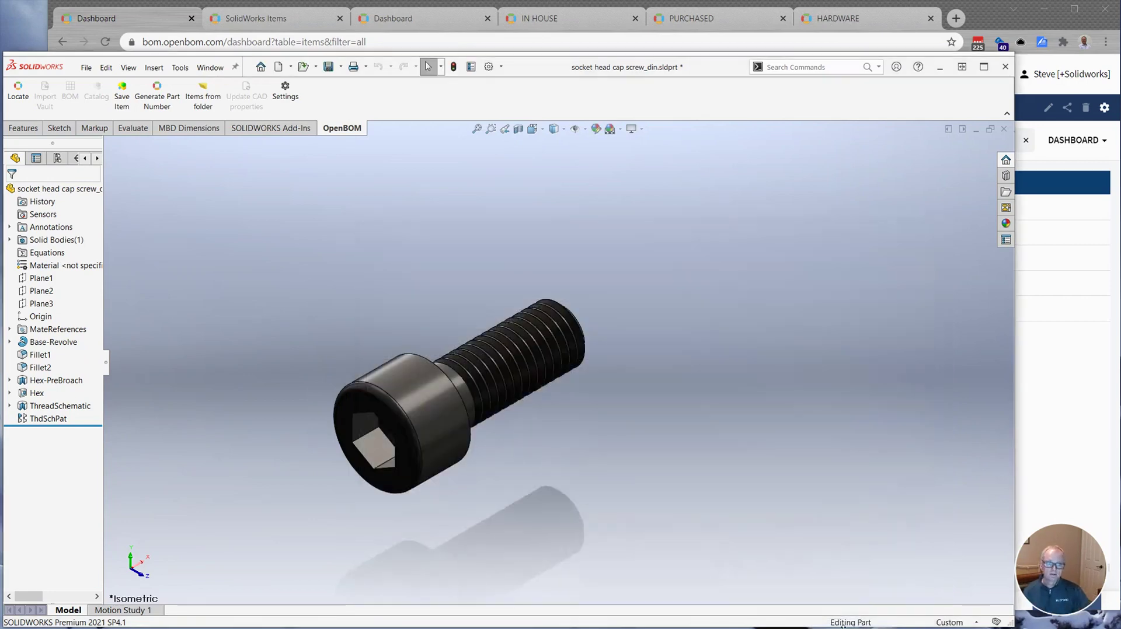
left_click(211, 67)
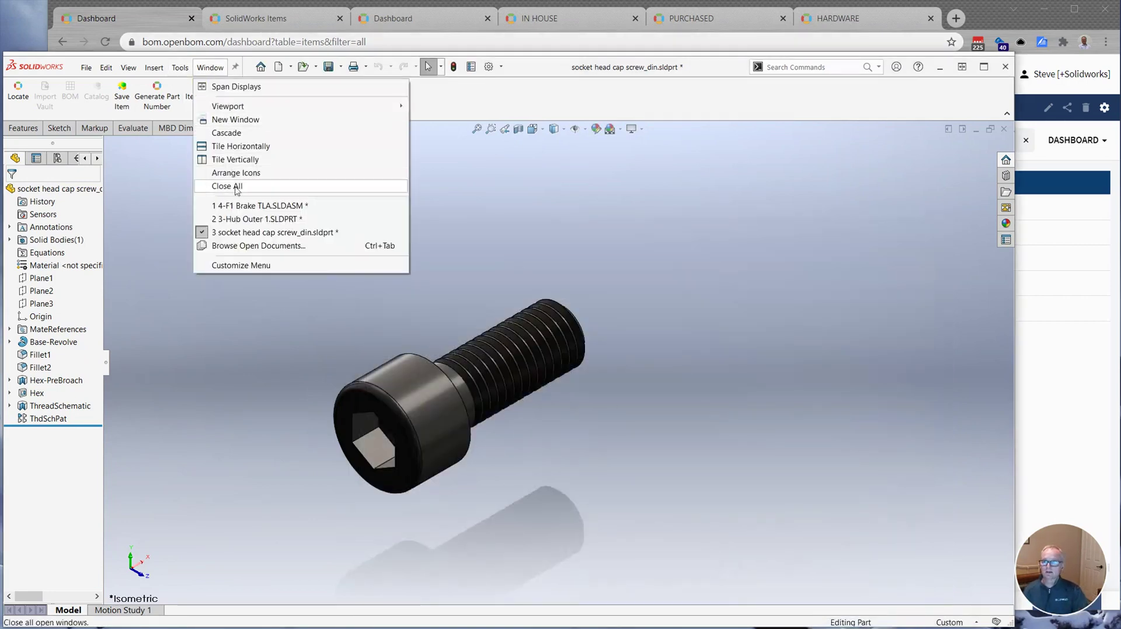
left_click(241, 208)
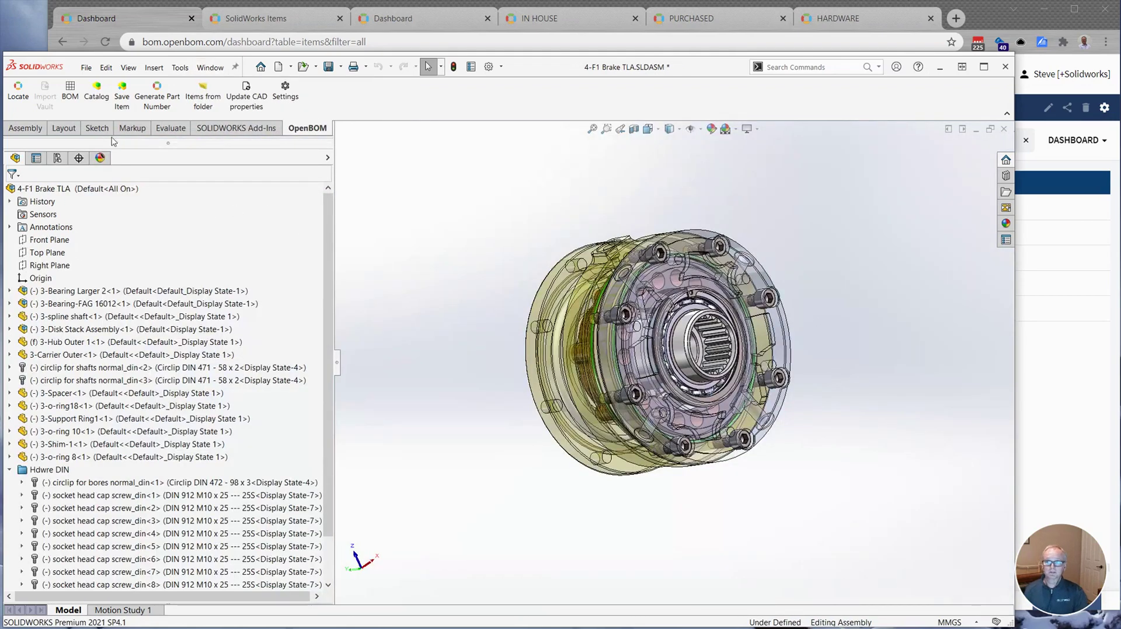
Step: Write the catalog and multi-level BOM to OpenBOM and open BOM CNC-0010001
left_click(71, 98)
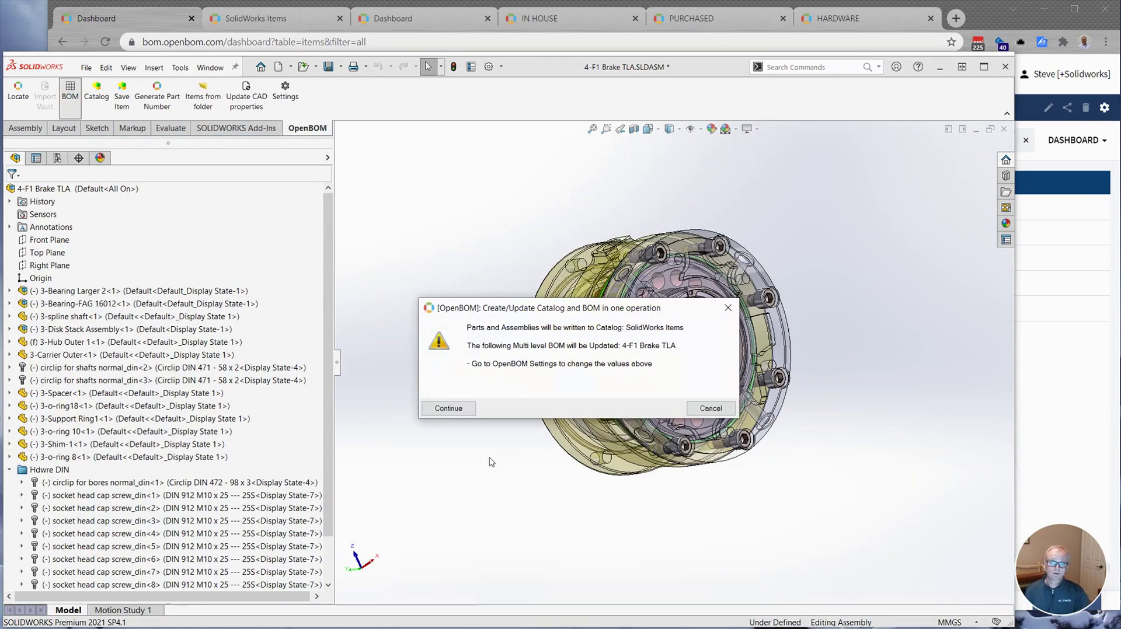
left_click(450, 409)
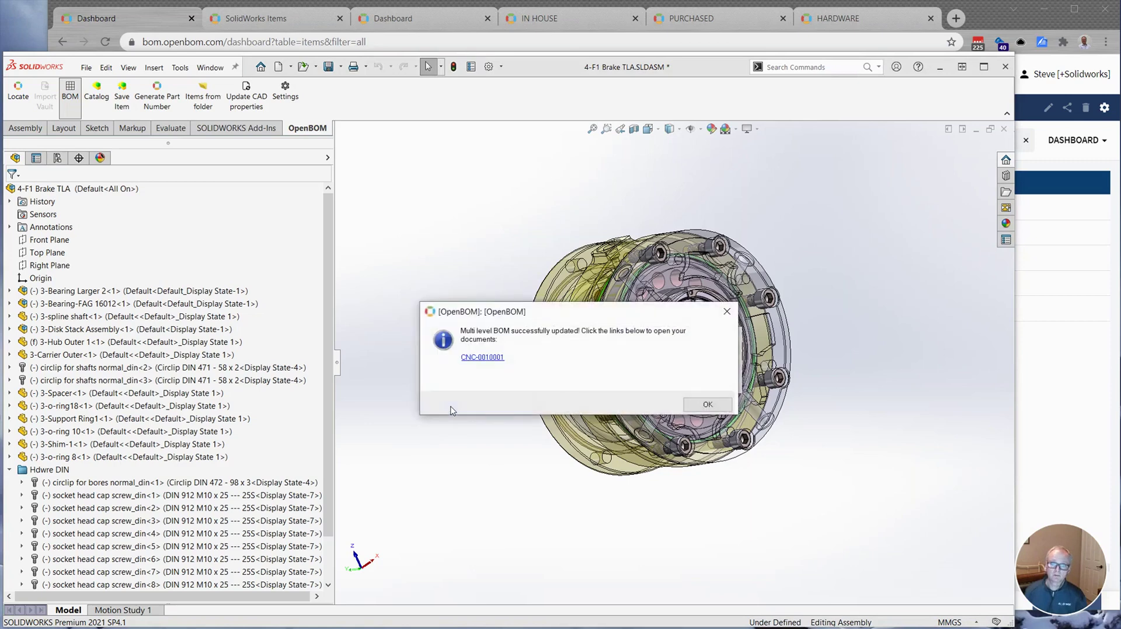
left_click(467, 357)
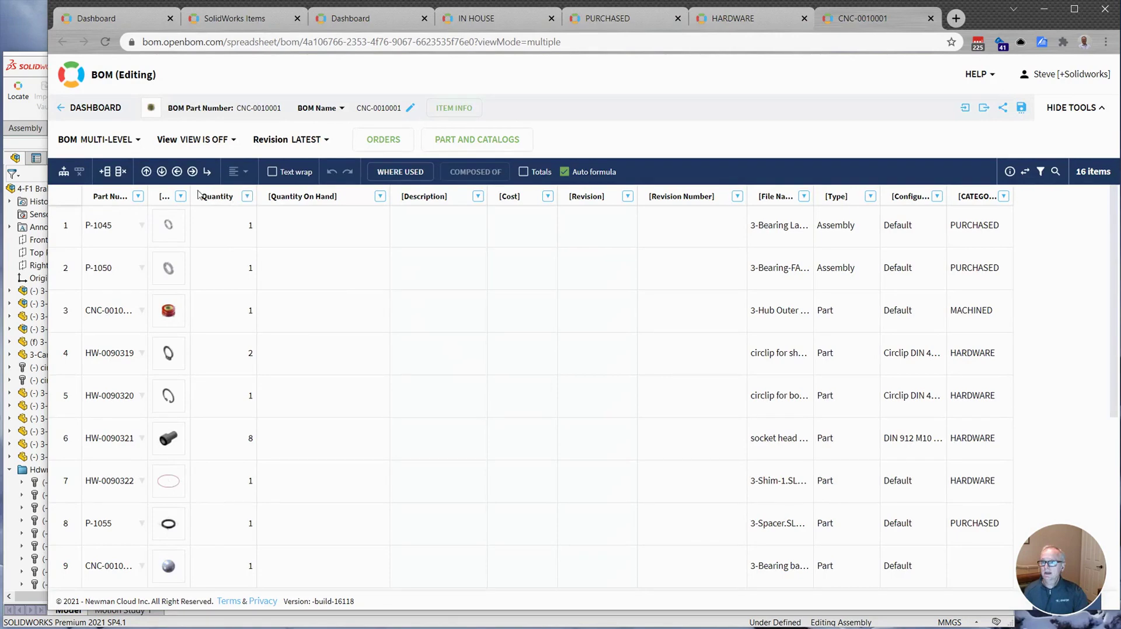
Step: Widen the BOM thumbnail column and review part numbers such as the circlip's HW-0090319
left_click_drag(191, 193, 206, 193)
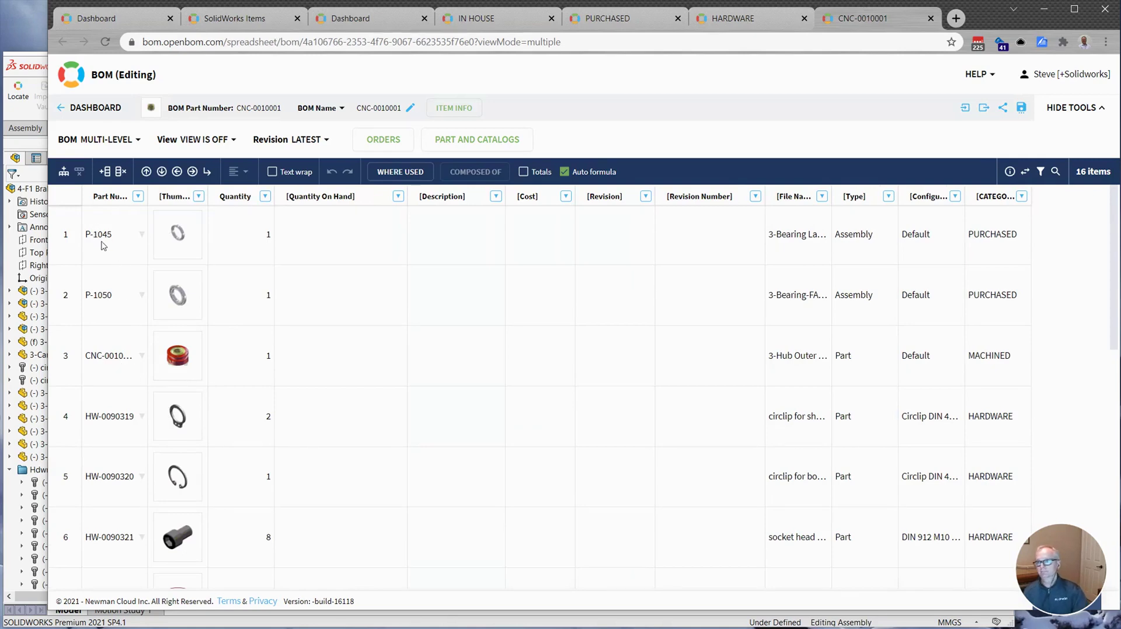
left_click(112, 371)
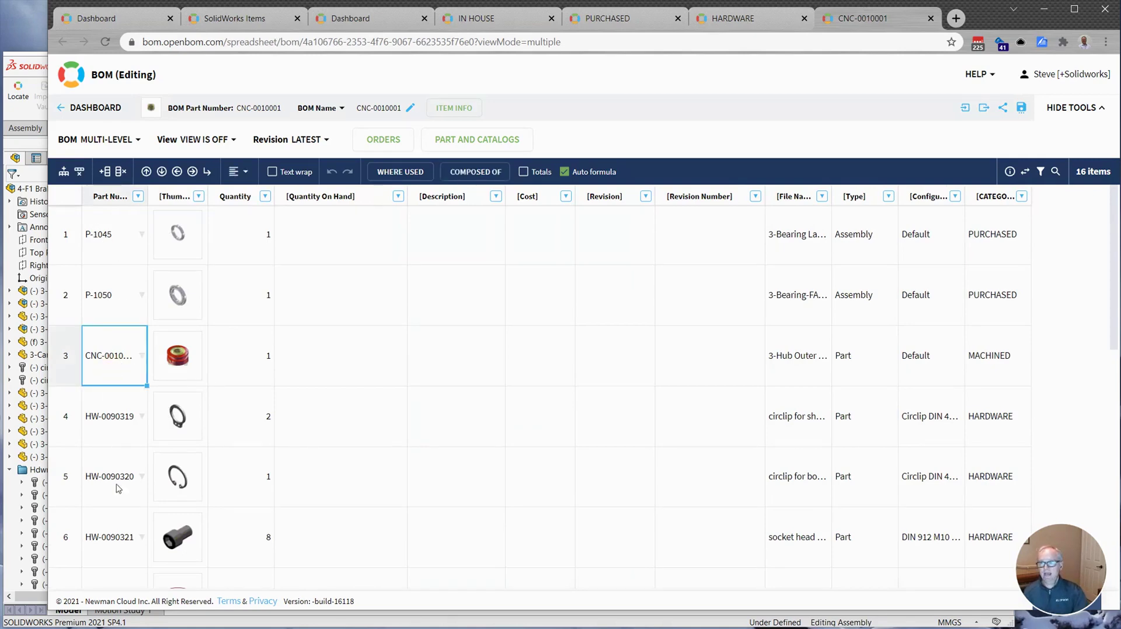
left_click(118, 444)
scroll(134, 464, "down", 5)
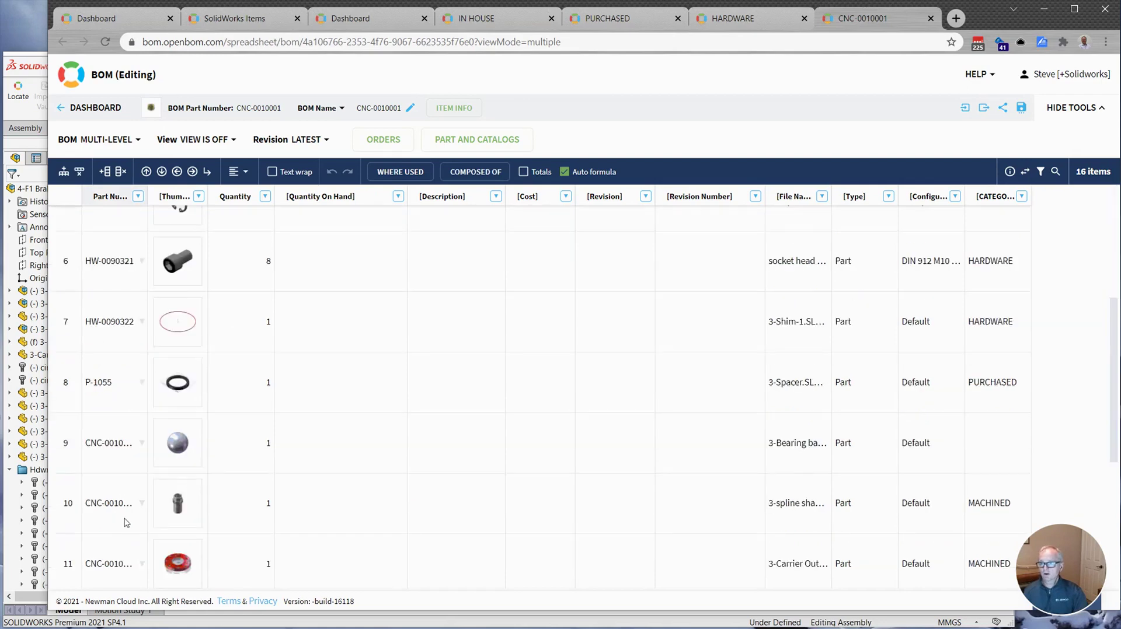
scroll(123, 464, "up", 5)
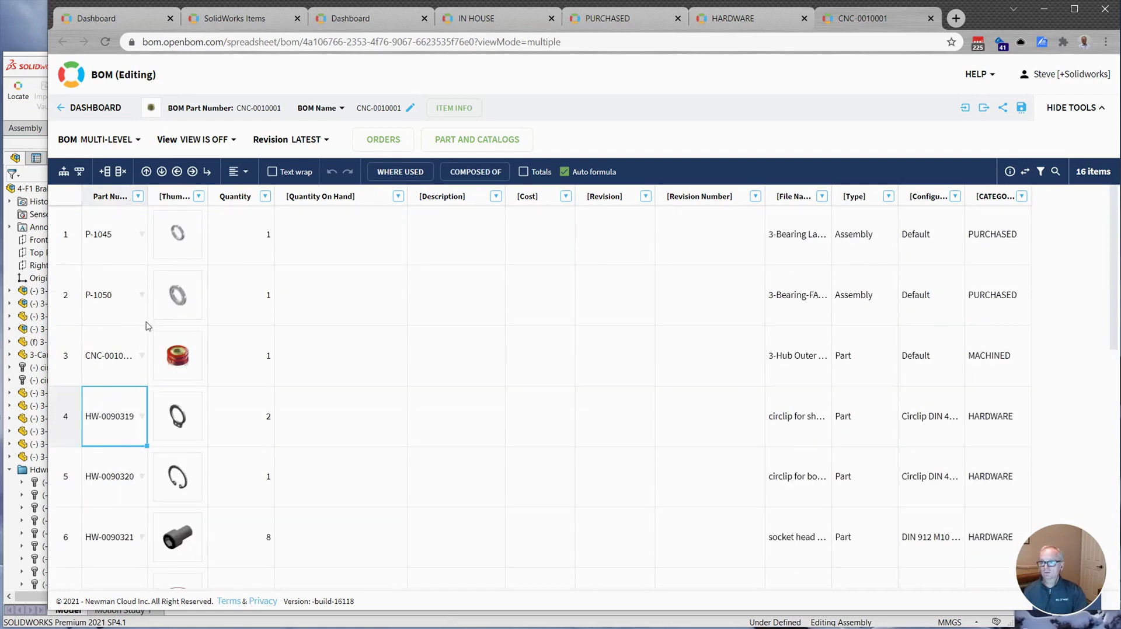